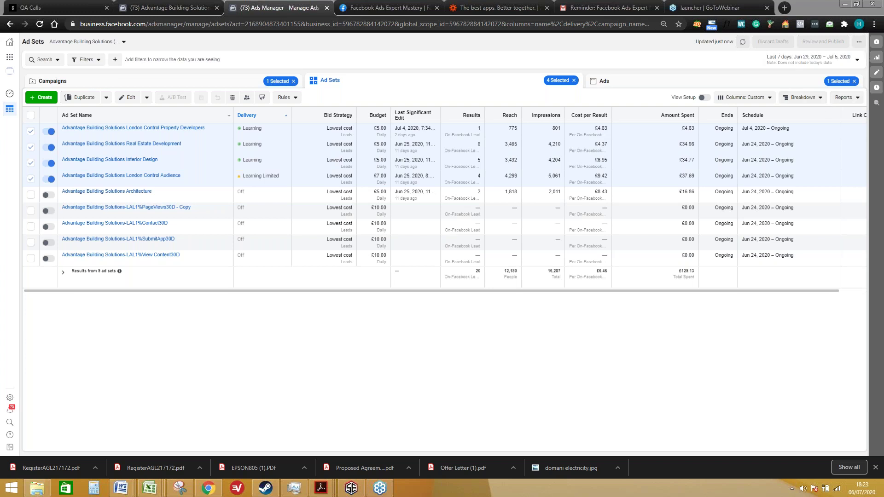
Show lifetime figures for the ad sets and check the cost per result of the London Control Audience ad set.
{"action": "left_click", "coordinate": [797, 62]}
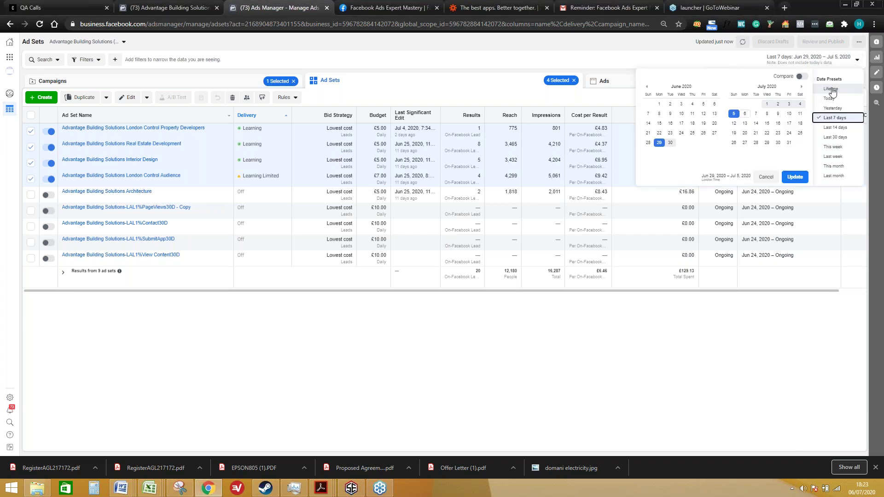
{"action": "left_click", "coordinate": [833, 91]}
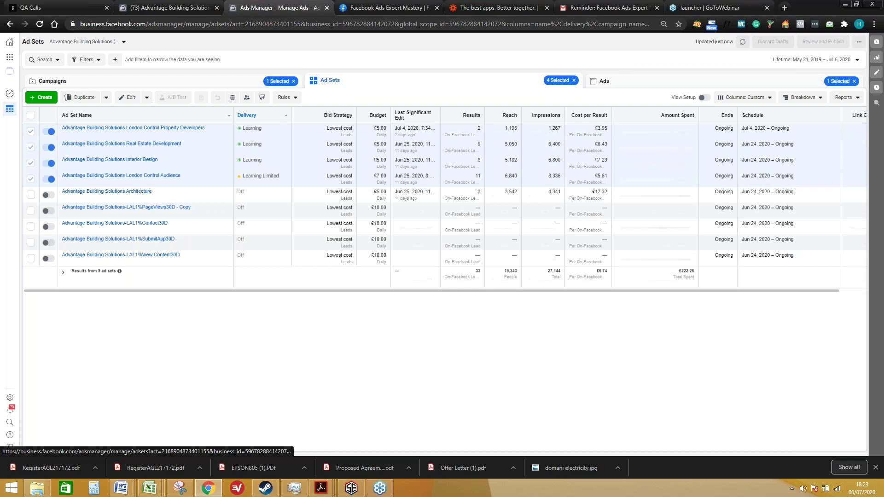
{"action": "mouse_move", "coordinate": [159, 132]}
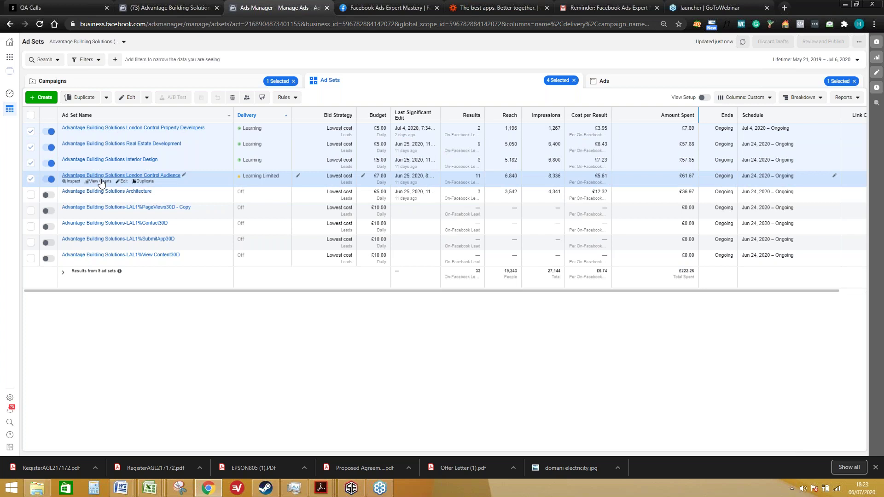
{"action": "mouse_move", "coordinate": [248, 180]}
{"action": "left_click_drag", "start_coordinate": [595, 176], "coordinate": [607, 177]}
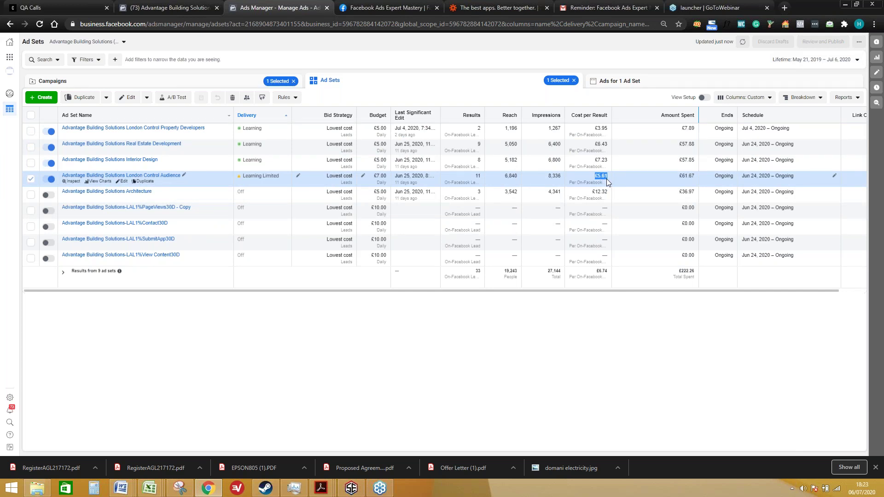
Set the ad sets' reporting date range to the last 7 days.
{"action": "left_click", "coordinate": [838, 61]}
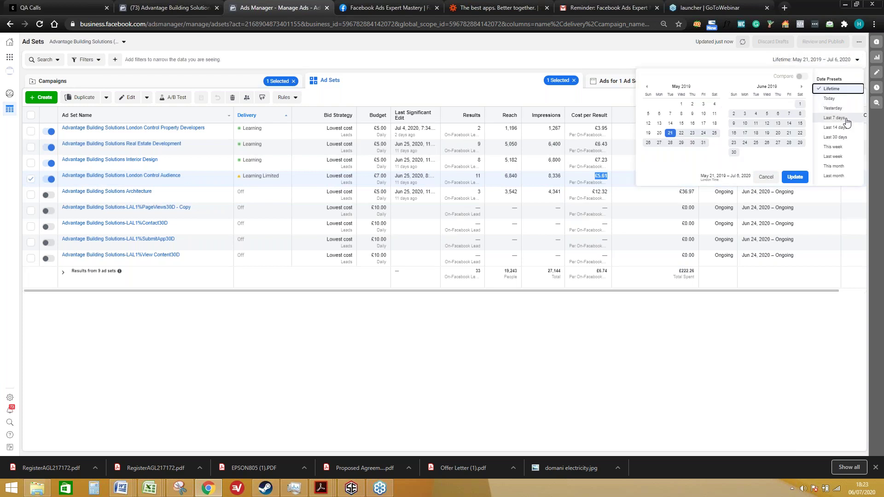
{"action": "left_click", "coordinate": [835, 118]}
{"action": "left_click", "coordinate": [795, 177]}
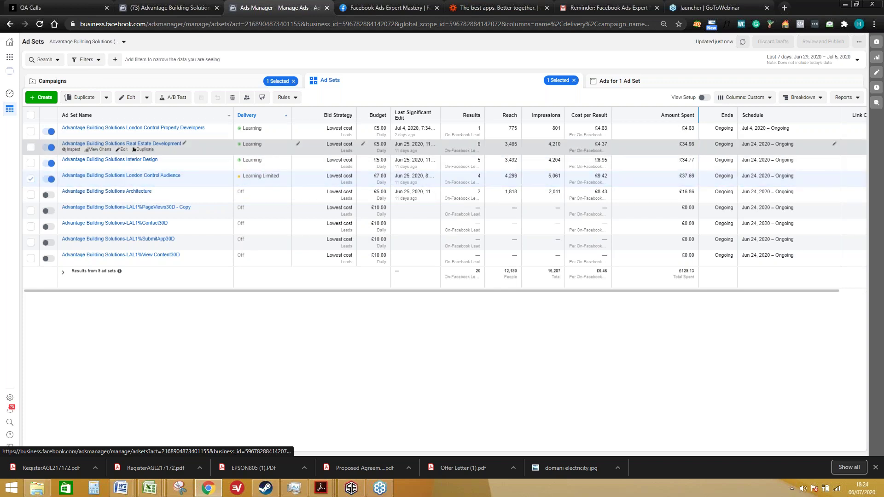
Inspect the London Control Audience ad set and add the auction overlap and first time impression ratio to its performance chart.
{"action": "left_click", "coordinate": [72, 181]}
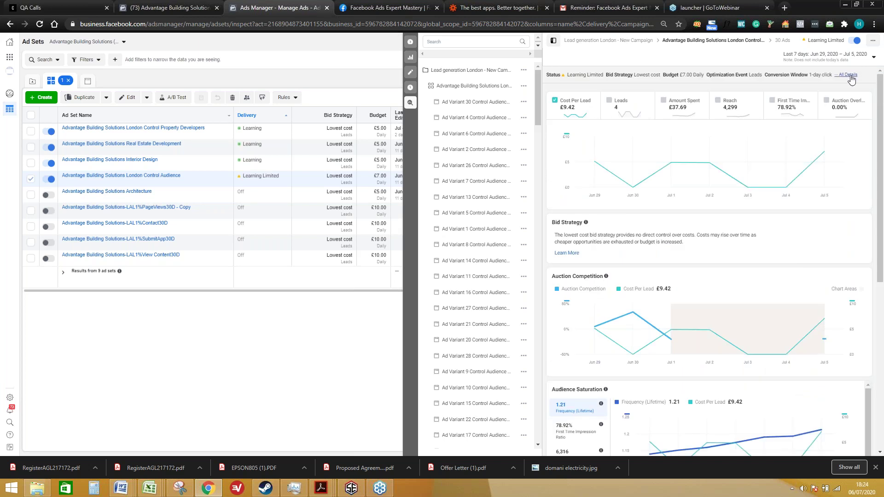
{"action": "left_click", "coordinate": [849, 111]}
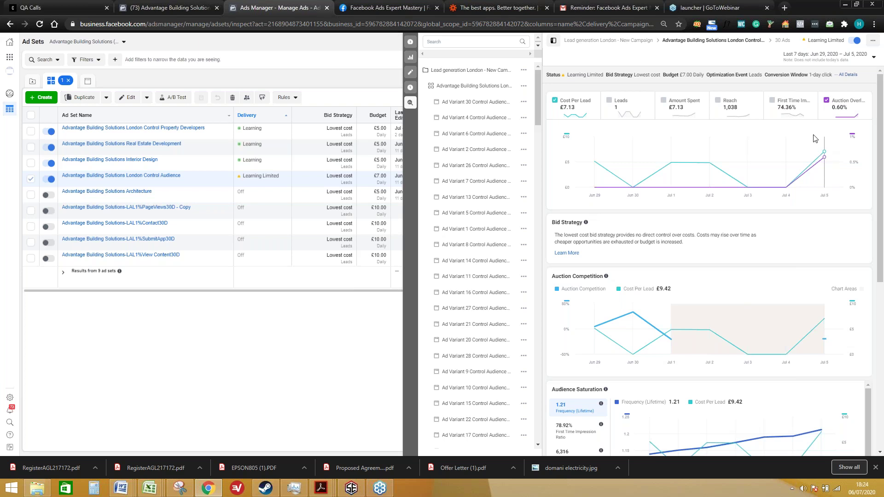
{"action": "left_click", "coordinate": [794, 113]}
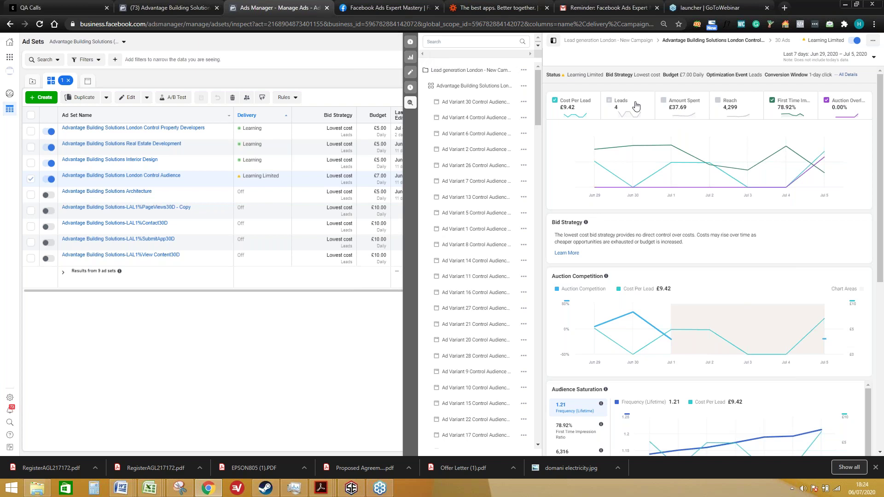
Review the ad set's auction competition, audience saturation, auction overlap and edit history, and close the inspection.
{"action": "scroll", "coordinate": [702, 202], "scroll_direction": "down", "scroll_amount": 4}
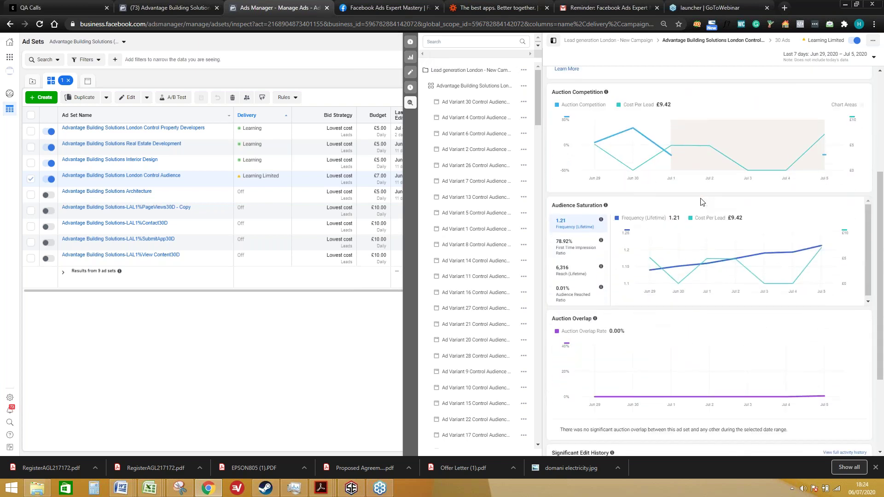
{"action": "scroll", "coordinate": [702, 212], "scroll_direction": "down", "scroll_amount": 3}
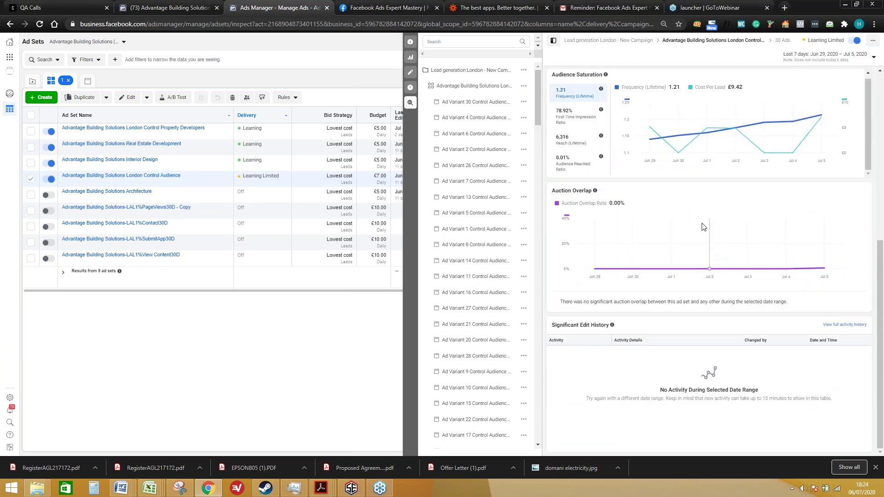
{"action": "scroll", "coordinate": [703, 227], "scroll_direction": "up", "scroll_amount": 3}
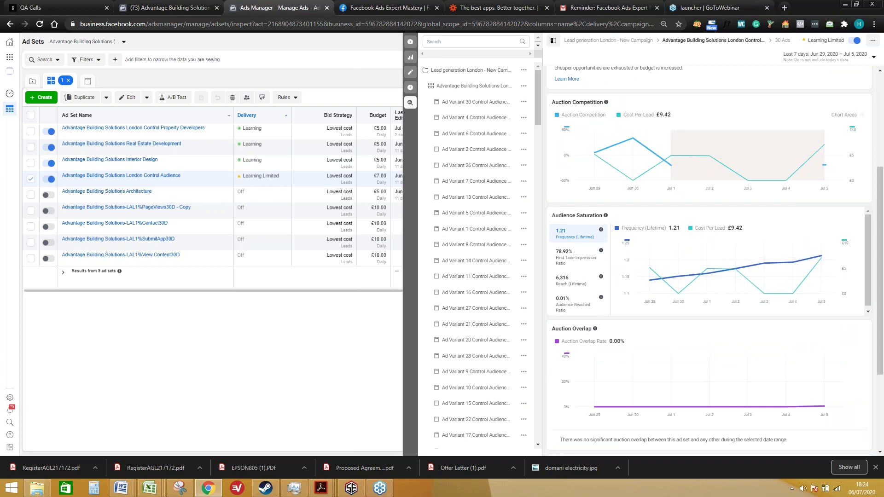
{"action": "scroll", "coordinate": [741, 193], "scroll_direction": "up", "scroll_amount": 3}
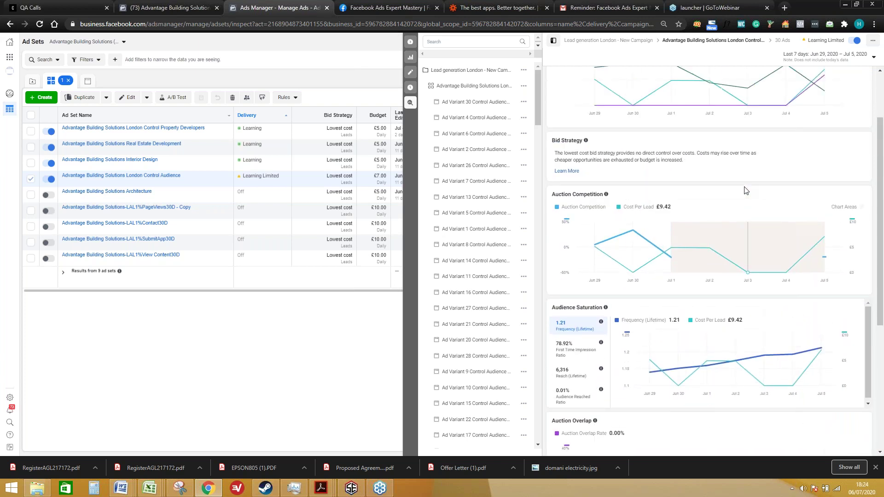
{"action": "scroll", "coordinate": [746, 190], "scroll_direction": "up", "scroll_amount": 1}
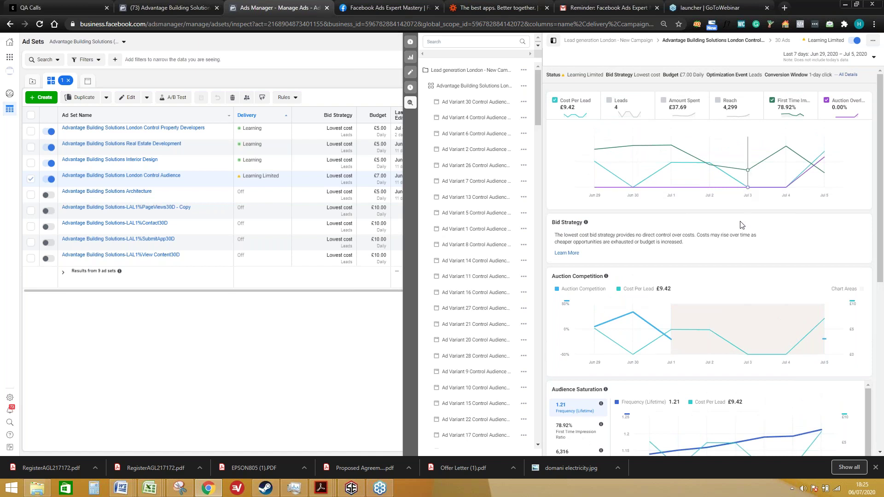
{"action": "left_click", "coordinate": [409, 44]}
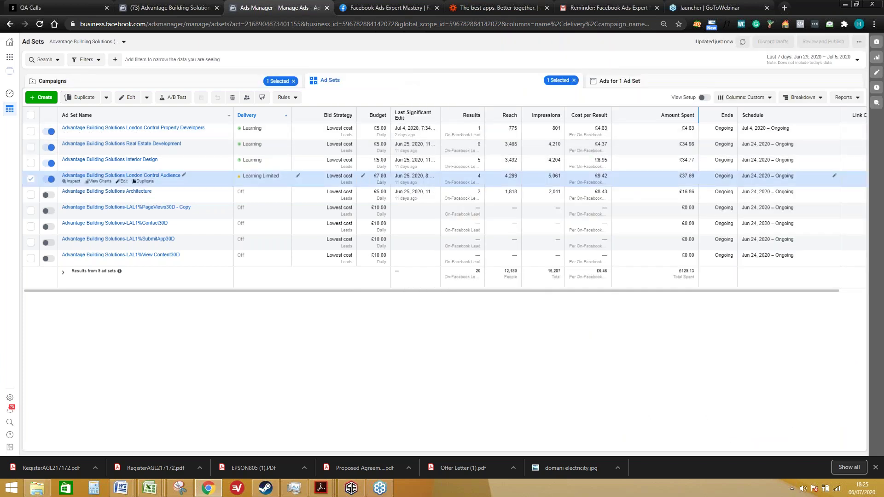
Add the Interior Design, Real Estate Development and London Control Property Developers ad sets to the selection.
{"action": "left_click", "coordinate": [629, 86]}
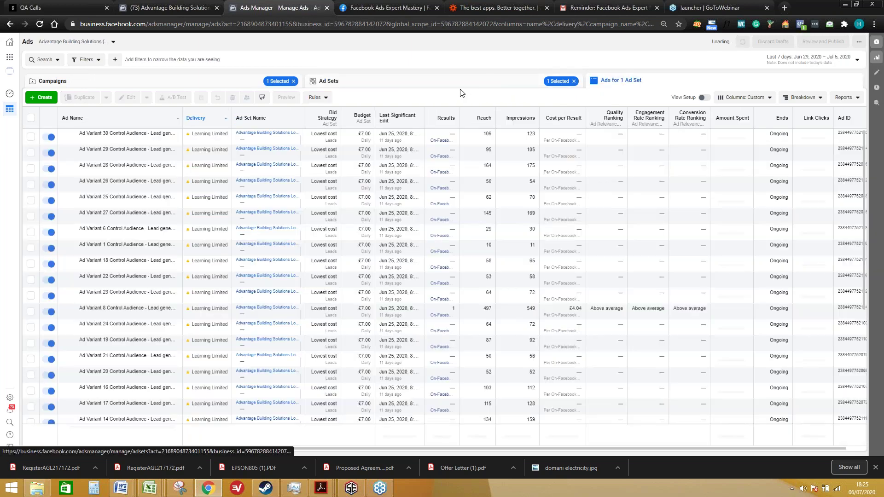
{"action": "left_click", "coordinate": [395, 87]}
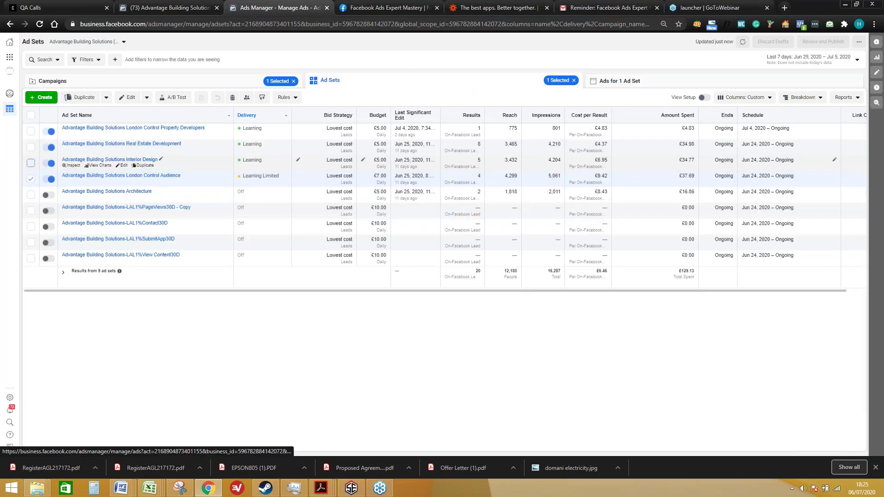
{"action": "left_click", "coordinate": [30, 163]}
{"action": "left_click", "coordinate": [30, 147]}
{"action": "left_click", "coordinate": [30, 131]}
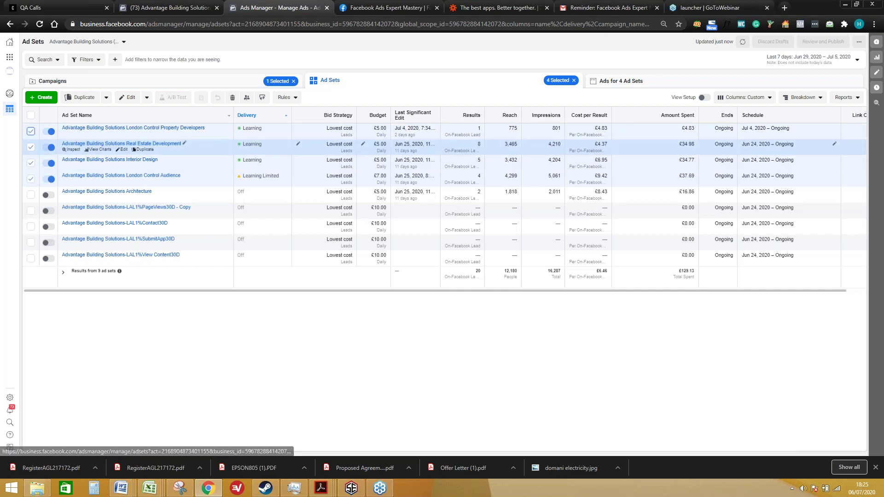
Inspect the London Control Audience ad set again, close the inspection and keep only that ad set selected.
{"action": "mouse_move", "coordinate": [73, 183]}
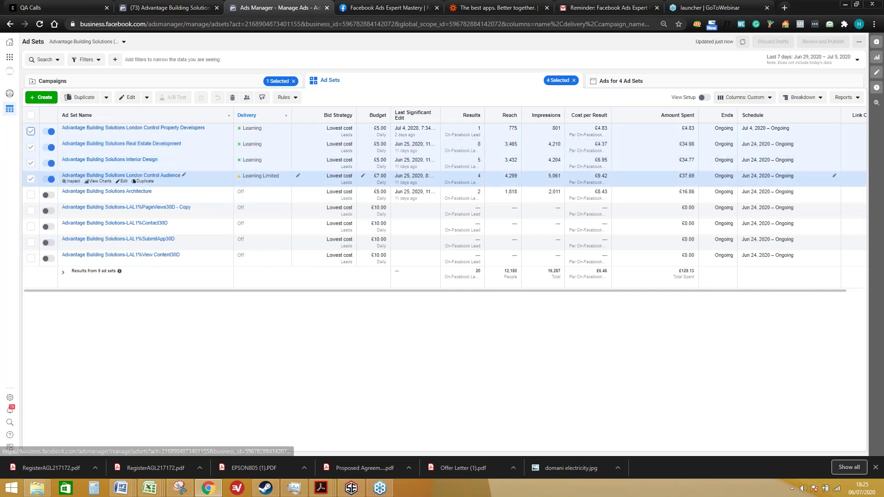
{"action": "left_click", "coordinate": [73, 182]}
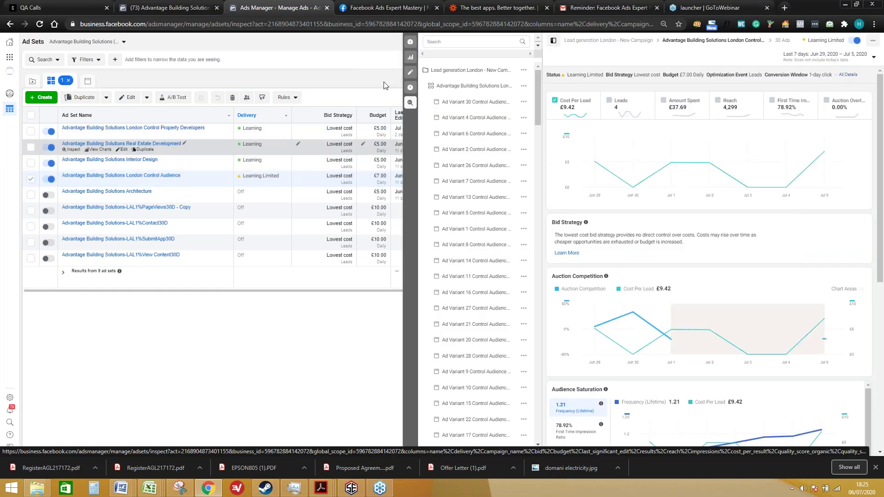
{"action": "left_click", "coordinate": [409, 45]}
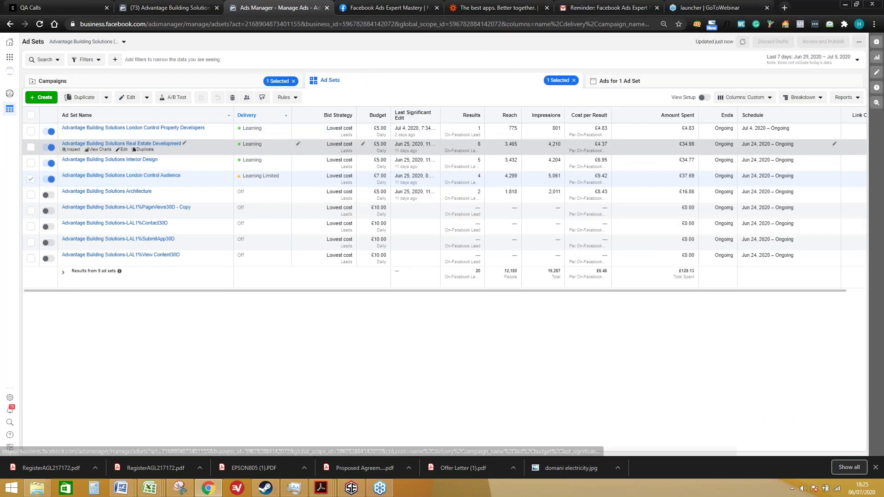
{"action": "left_click", "coordinate": [31, 178]}
{"action": "left_click", "coordinate": [30, 178]}
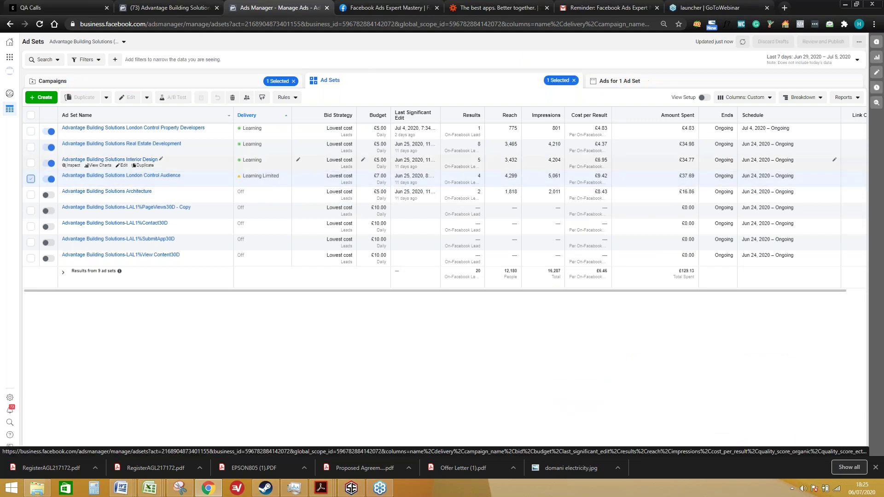
List the London Control Audience ad set's ads and sort them by impressions, then by results.
{"action": "left_click", "coordinate": [619, 80]}
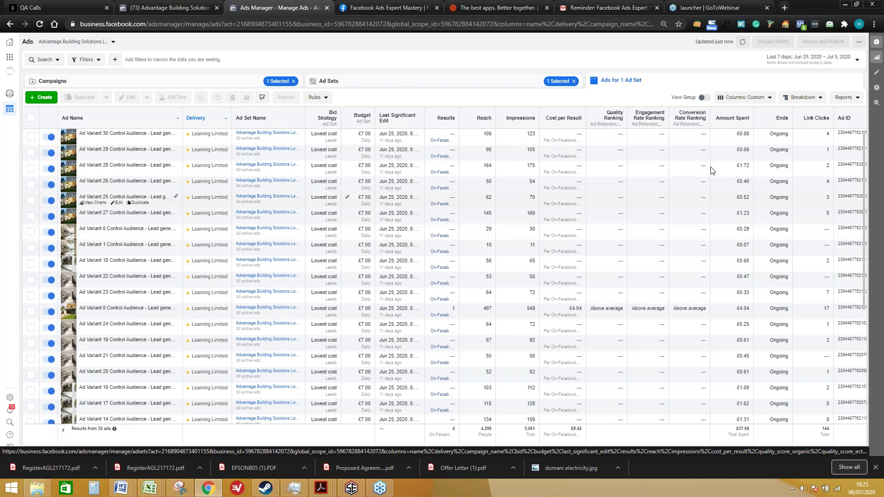
{"action": "left_click", "coordinate": [510, 119]}
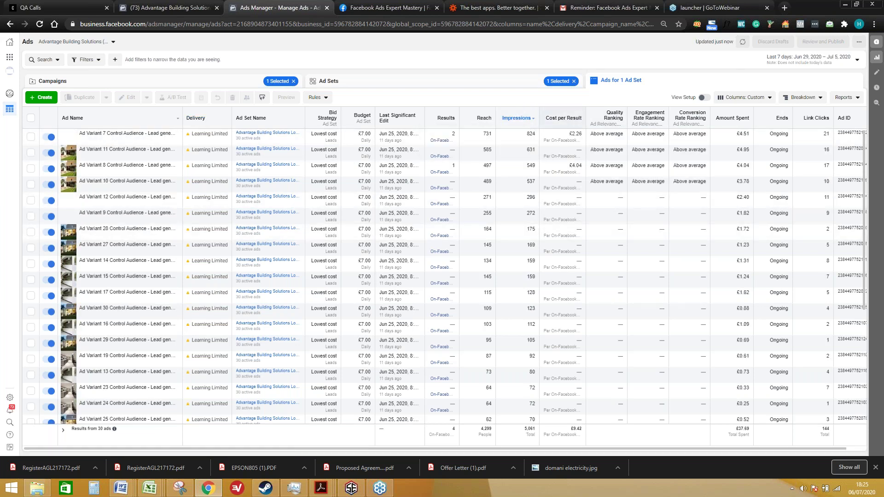
{"action": "left_click", "coordinate": [445, 118]}
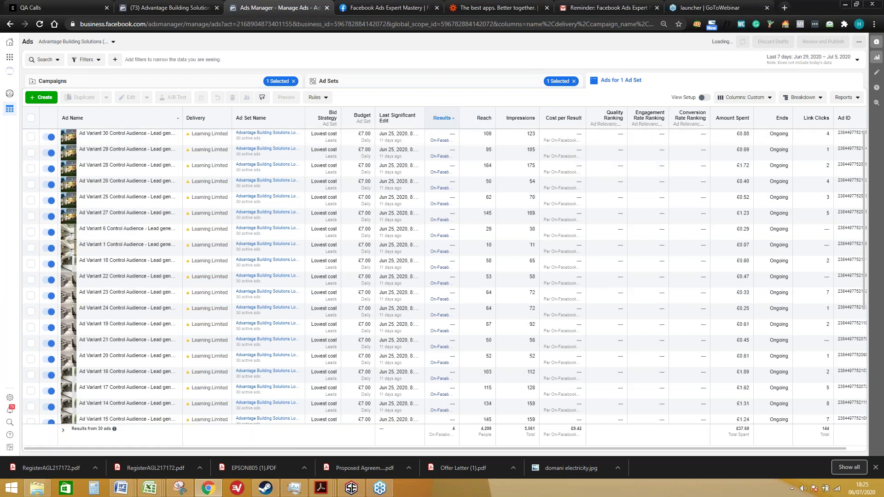
{"action": "left_click", "coordinate": [825, 59]}
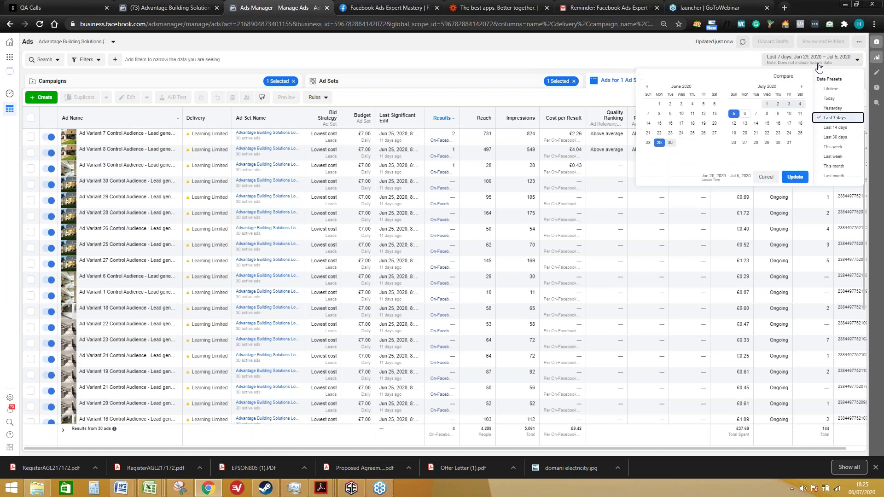
{"action": "left_click", "coordinate": [638, 59]}
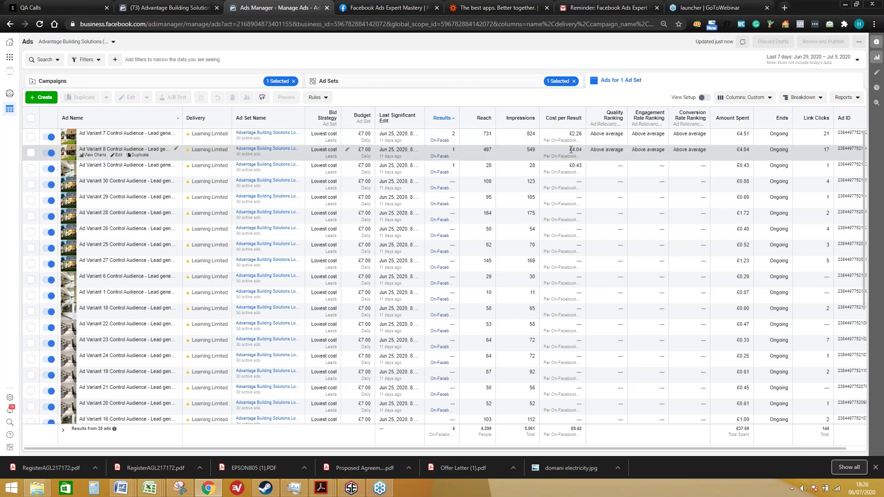
Return to the ad sets and select the Interior Design, Real Estate Development and London Control Property Developers ad sets as well.
{"action": "left_click", "coordinate": [420, 85]}
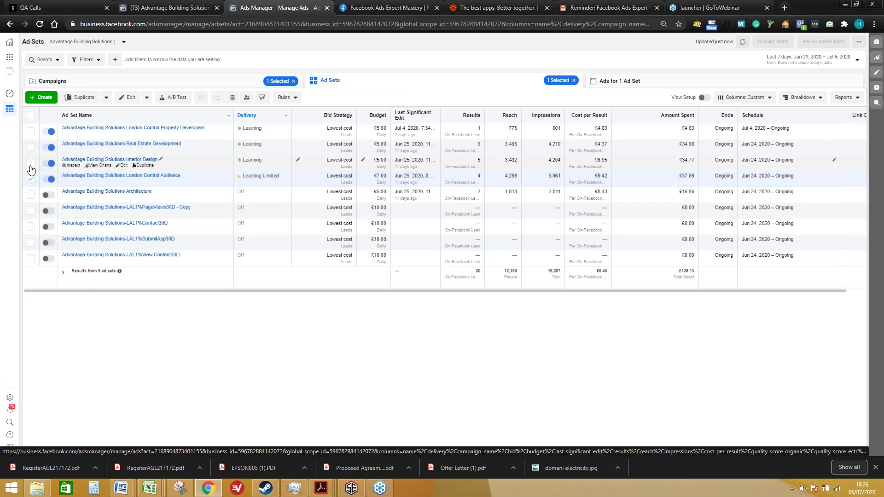
{"action": "left_click", "coordinate": [31, 162]}
{"action": "left_click", "coordinate": [31, 147]}
{"action": "left_click", "coordinate": [30, 132]}
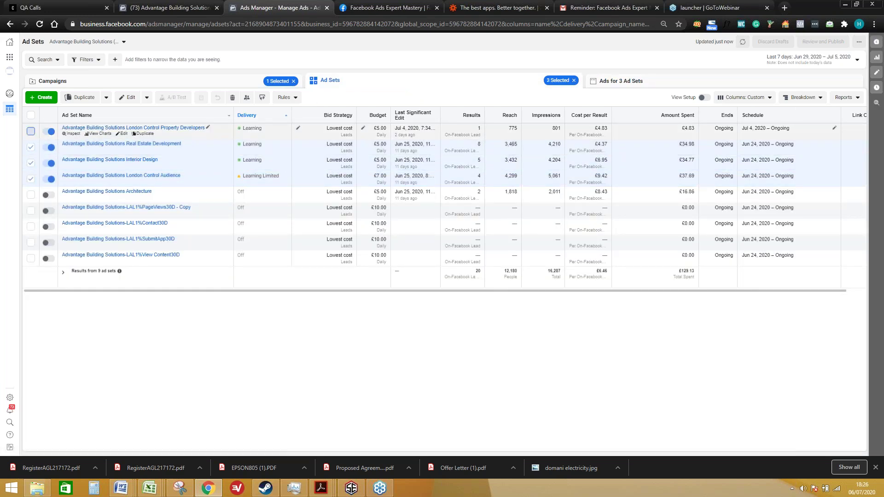
Sort the four selected ad sets' ads by impressions and turn off Ad Variant 11 of the London Control Audience ad set.
{"action": "left_click", "coordinate": [681, 82]}
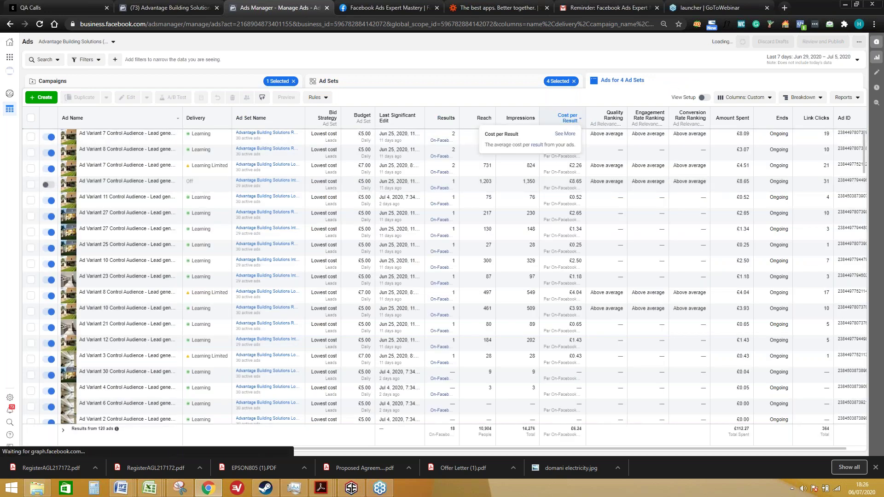
{"action": "left_click", "coordinate": [564, 119]}
{"action": "left_click", "coordinate": [526, 119]}
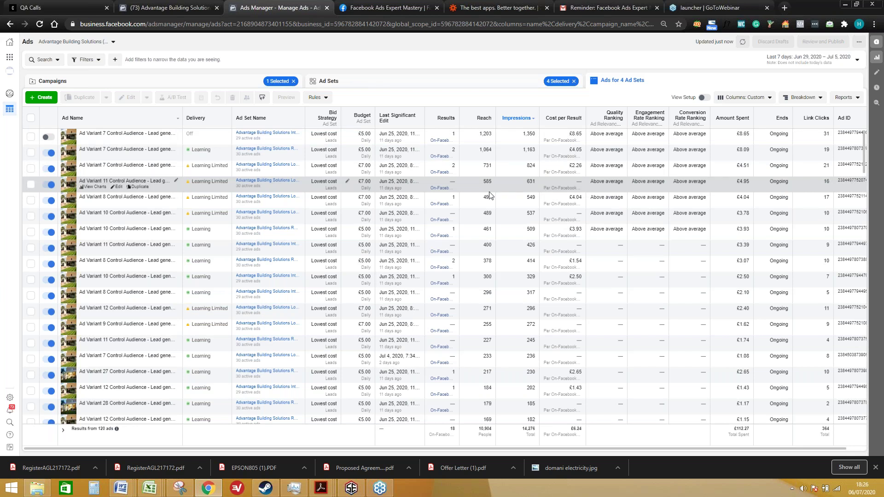
{"action": "left_click", "coordinate": [48, 185]}
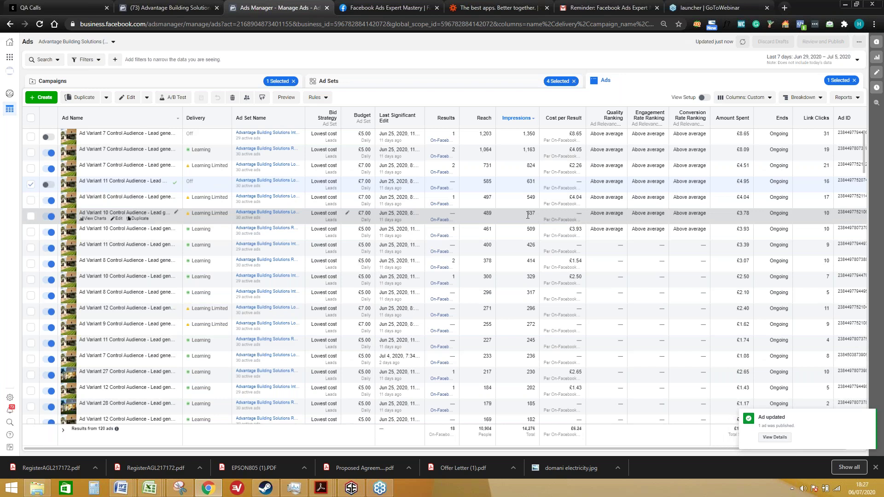
Sort the ads by results to review the best performers, and return to the ad sets.
{"action": "left_click", "coordinate": [445, 124]}
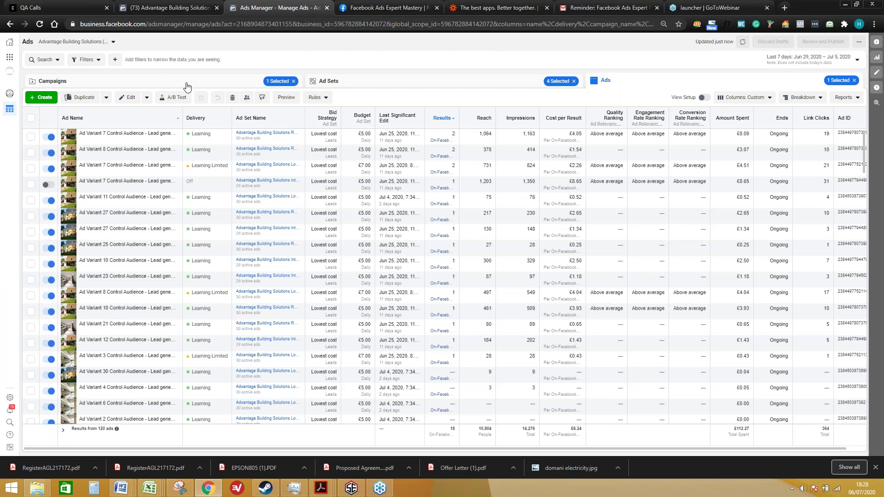
{"action": "left_click", "coordinate": [333, 82]}
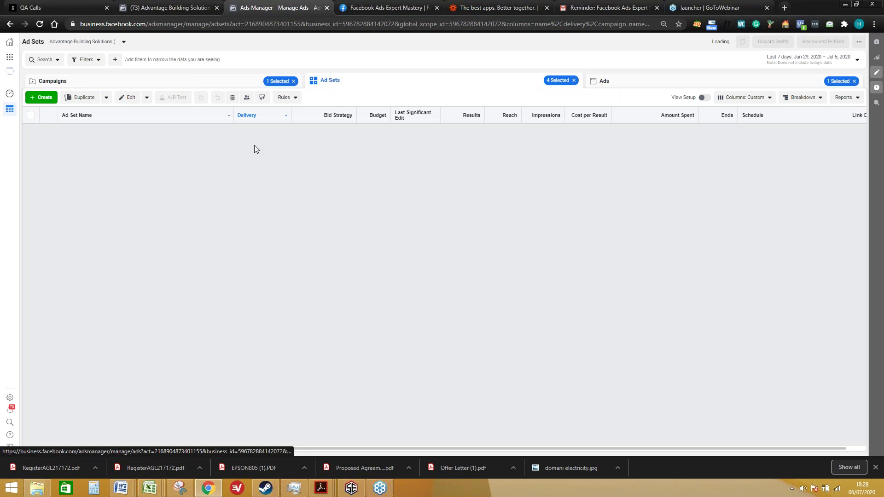